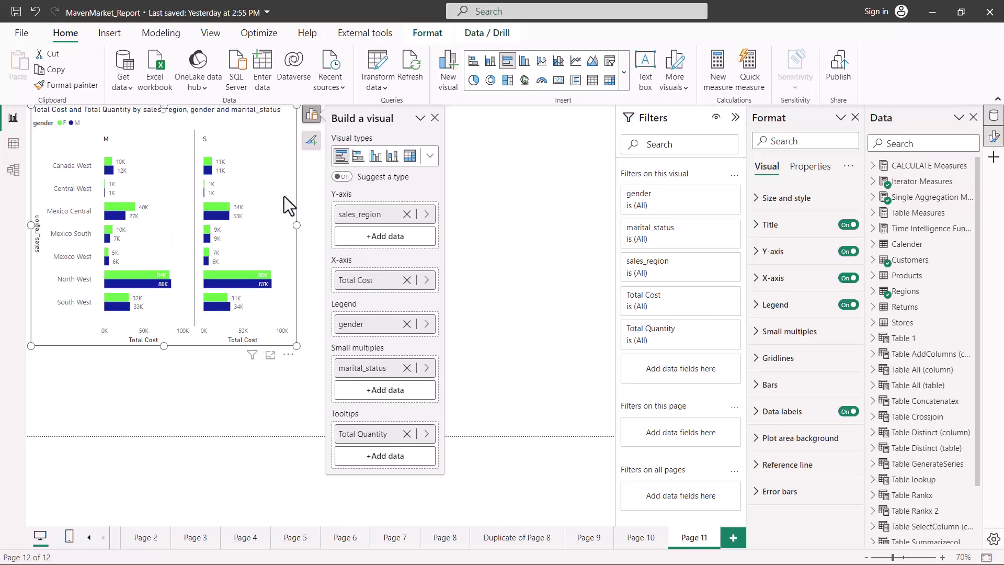
- Convert the clustered bar chart on Page 11 to a clustered column chart
left_click(430, 156)
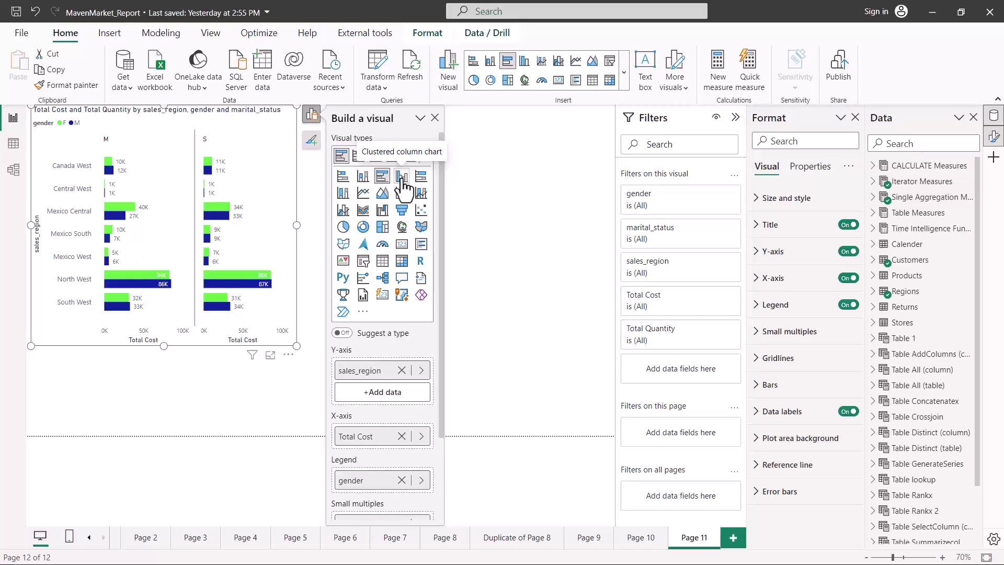
left_click(402, 177)
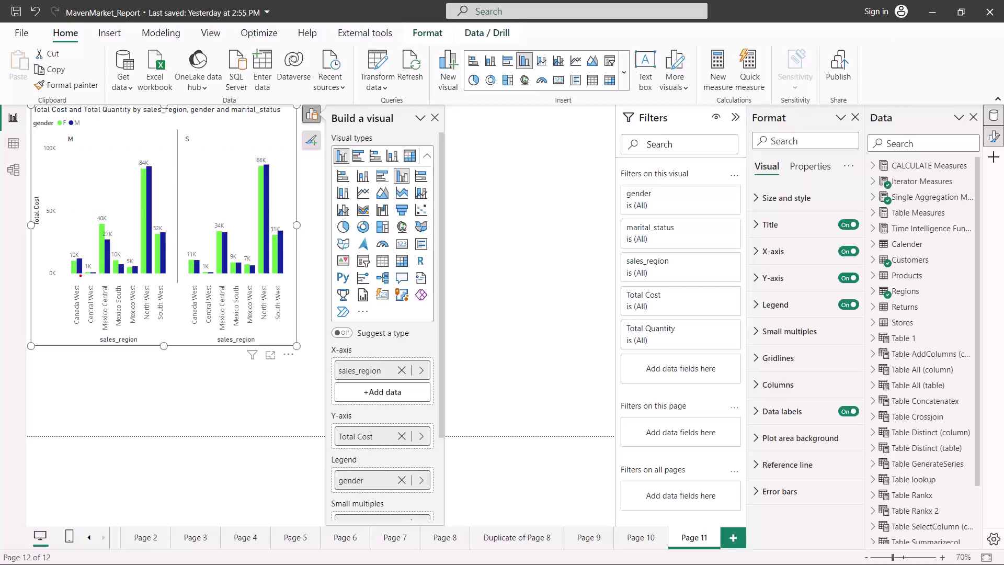
mouse_move(63, 134)
left_mouse_down()
mouse_move(303, 202)
mouse_move(302, 293)
mouse_move(293, 295)
left_mouse_up()
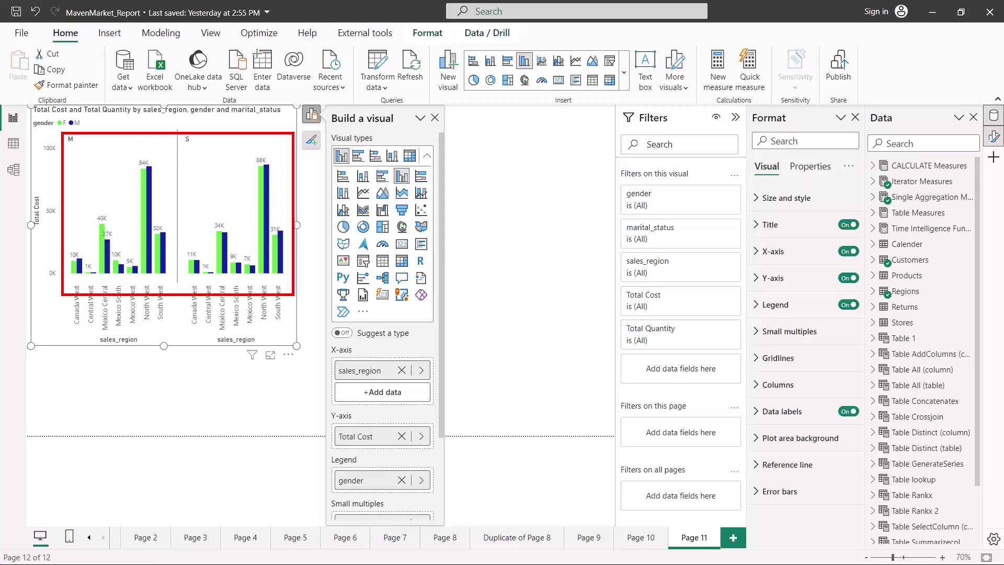
mouse_move(46, 235)
left_mouse_down()
mouse_move(95, 269)
mouse_move(109, 307)
left_mouse_up()
left_click_drag(44, 233, 60, 239)
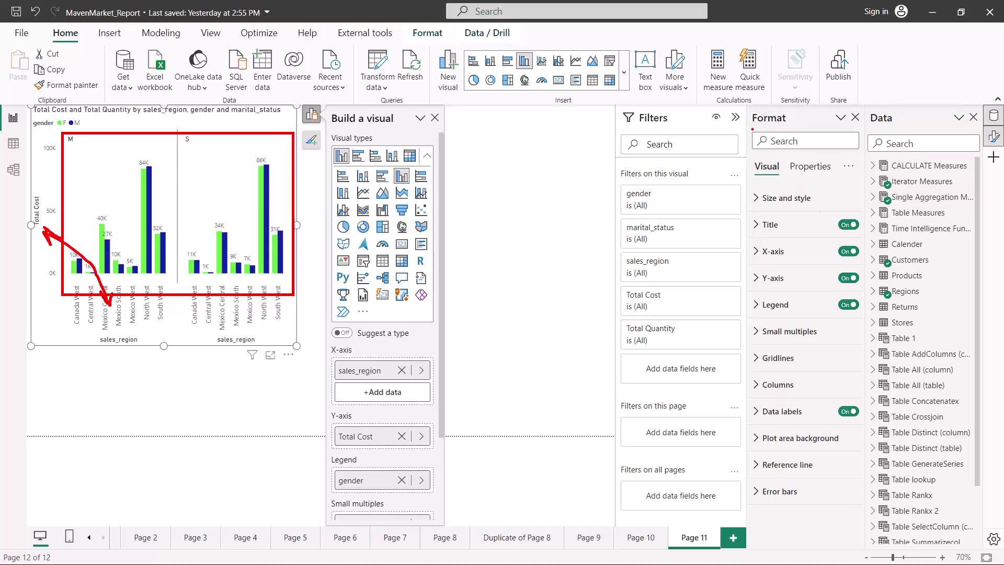
mouse_move(750, 127)
left_mouse_down()
mouse_move(819, 418)
mouse_move(863, 525)
left_mouse_up()
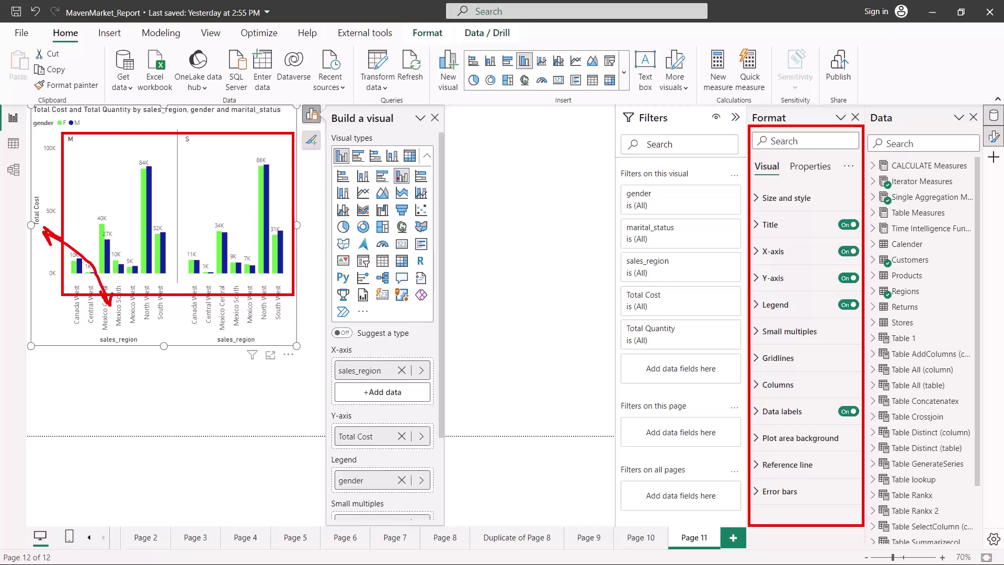
- Add a new report page and insert an enlarged stacked bar chart of Total Cost by sales_region
left_click(733, 537)
left_click(624, 73)
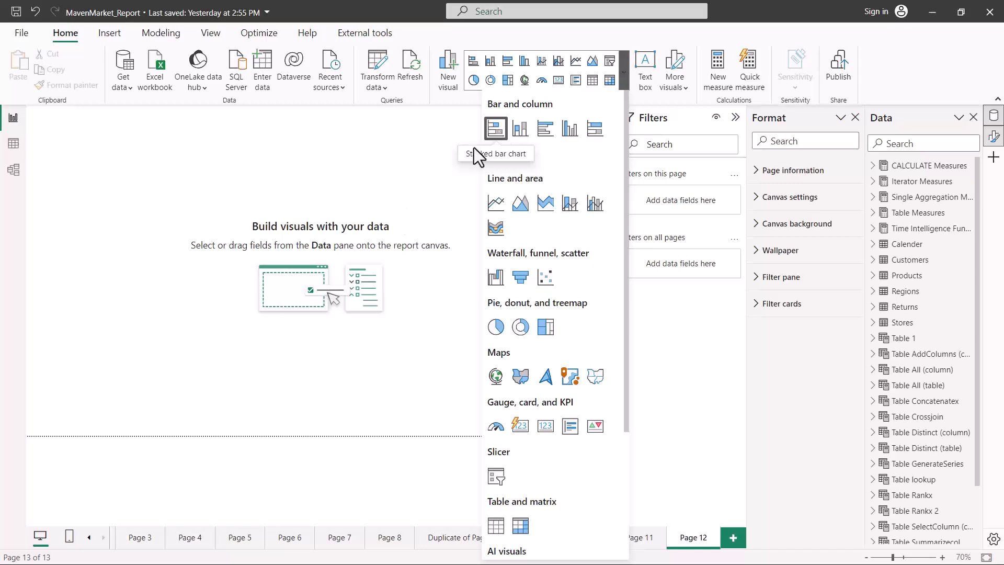
left_click(495, 128)
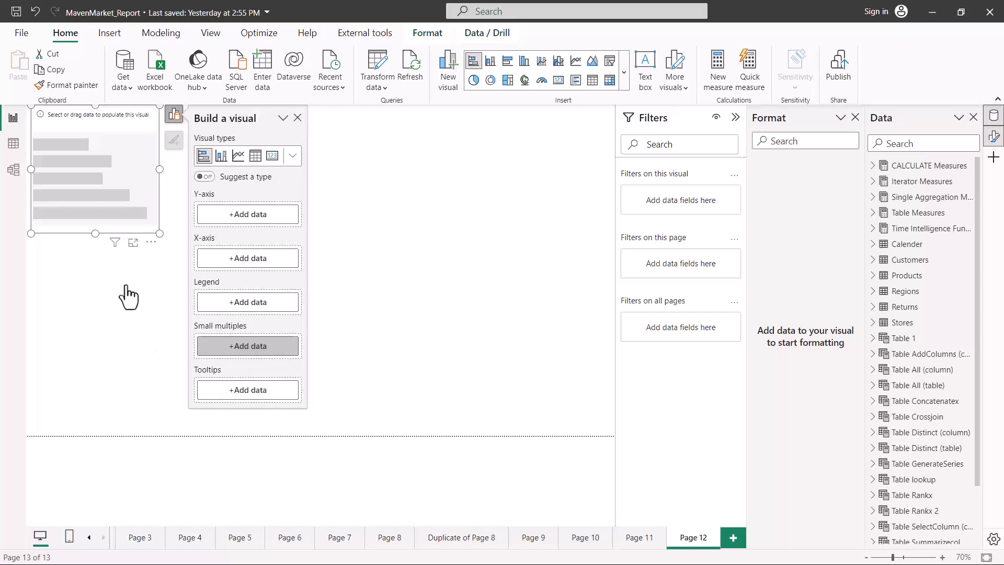
left_click_drag(160, 233, 244, 360)
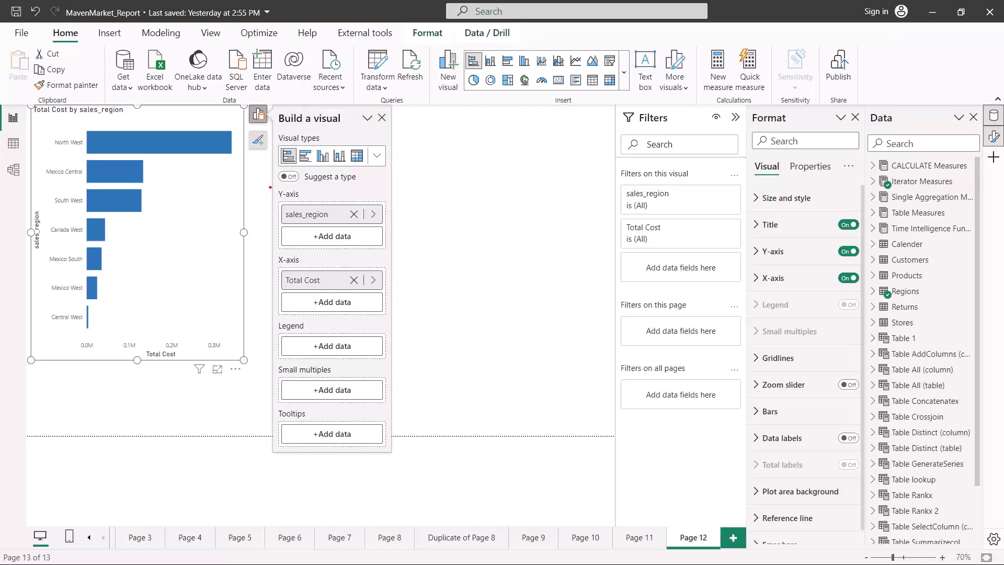
mouse_move(271, 185)
left_mouse_down()
mouse_move(352, 245)
mouse_move(393, 320)
left_mouse_up()
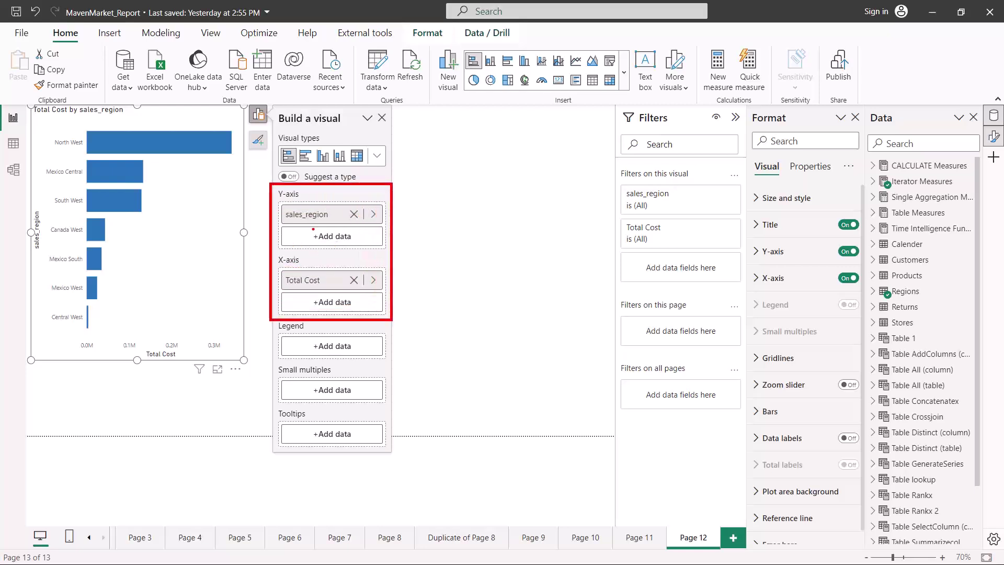
left_click_drag(289, 222, 330, 224)
left_click_drag(278, 199, 328, 207)
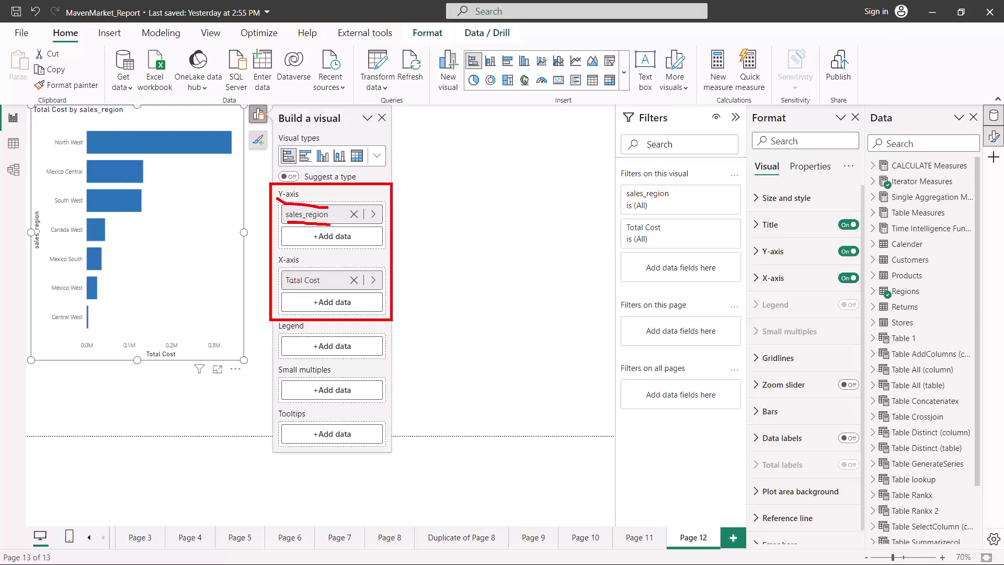
mouse_move(291, 286)
left_mouse_down()
mouse_move(300, 286)
mouse_move(288, 264)
left_mouse_up()
mouse_move(38, 116)
left_mouse_down()
mouse_move(57, 102)
mouse_move(117, 119)
left_mouse_up()
key("Escape")
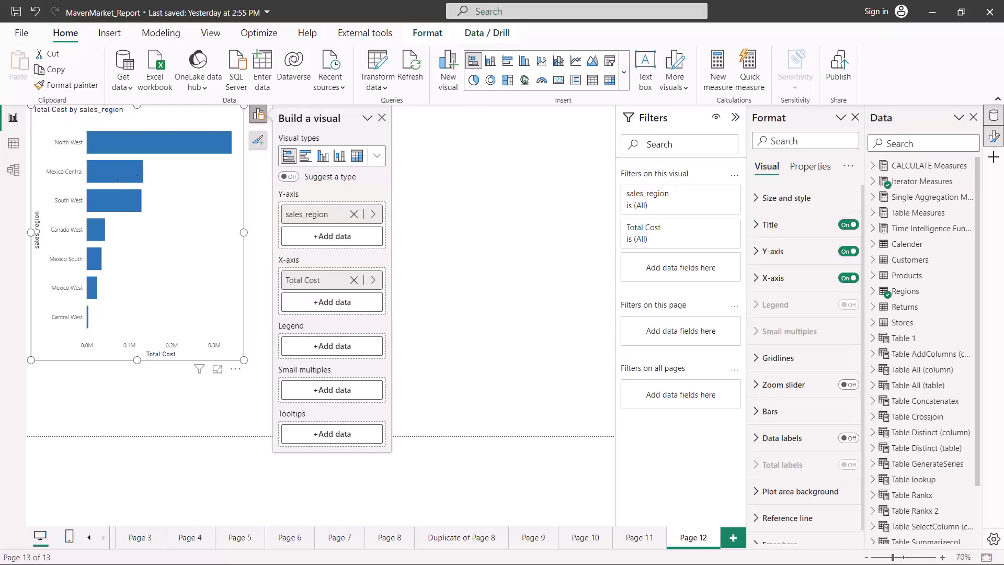
- Add the Total Quantity measure from the single aggregation measures to the stacked bar chart's X-axis alongside Total Cost
left_click(873, 181)
left_click(873, 181)
left_click(873, 182)
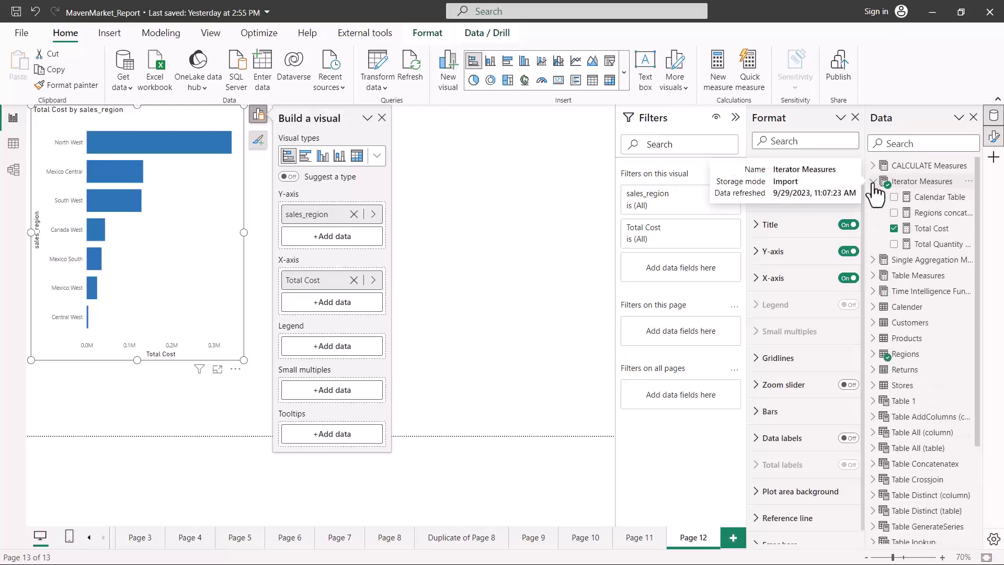
left_click(872, 182)
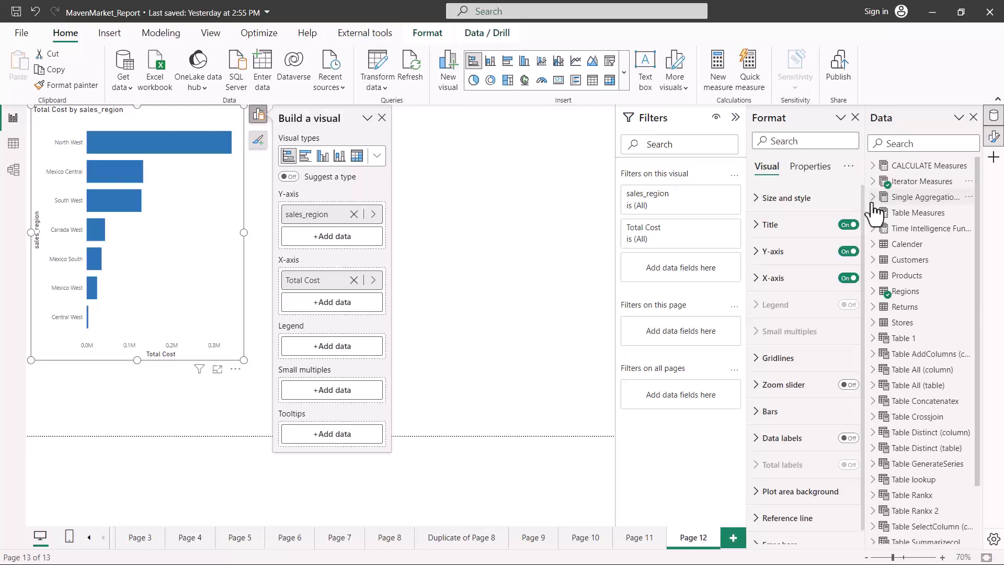
left_click(873, 198)
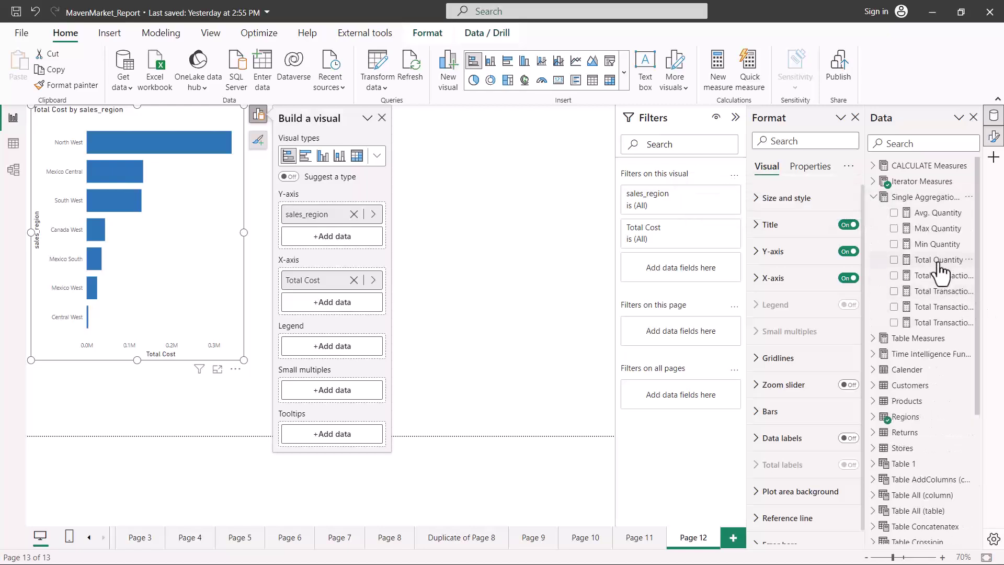
left_click_drag(940, 267, 353, 298)
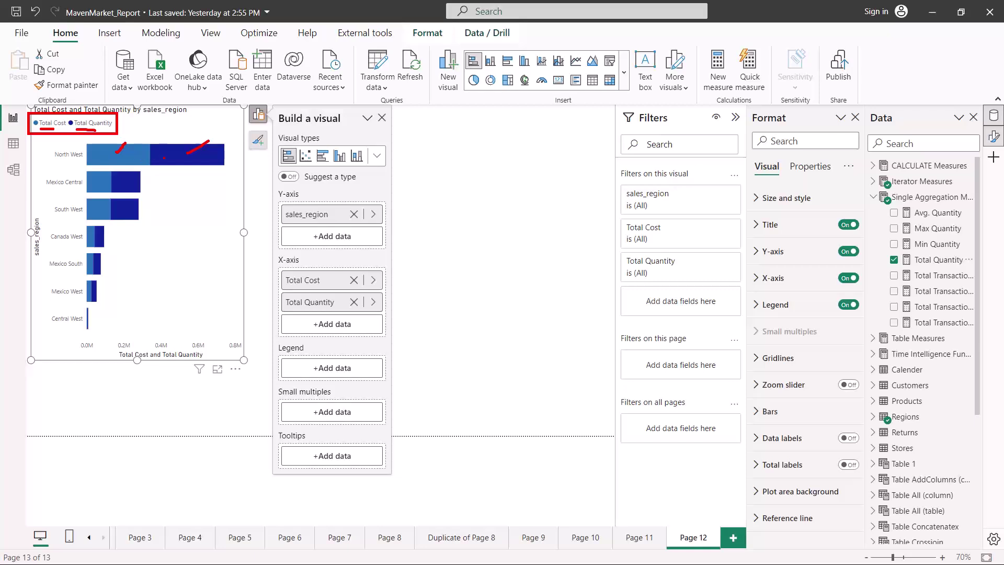
key("Escape")
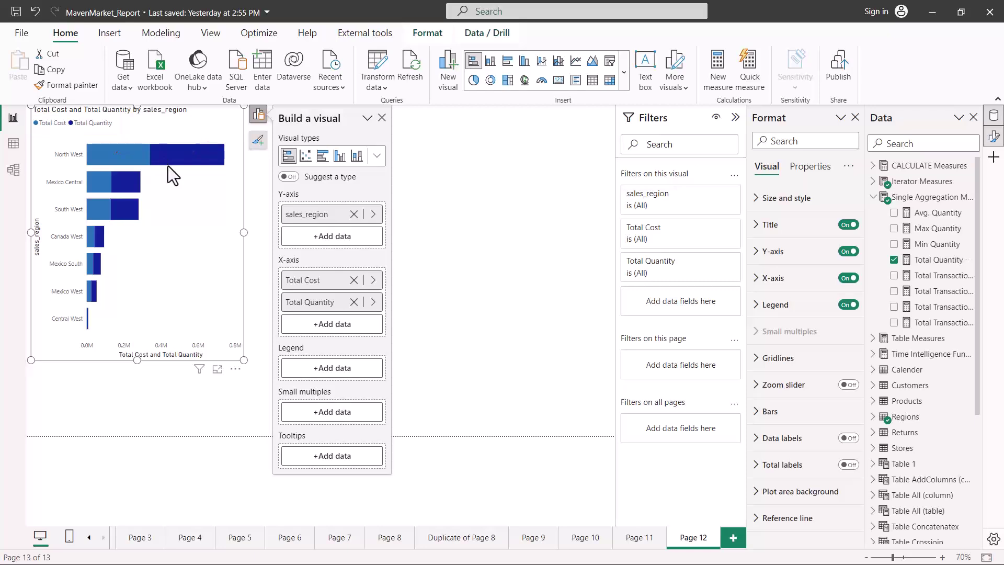
- Remove Total Quantity from the stacked bar chart's X-axis and collapse its measure group
left_click(354, 301)
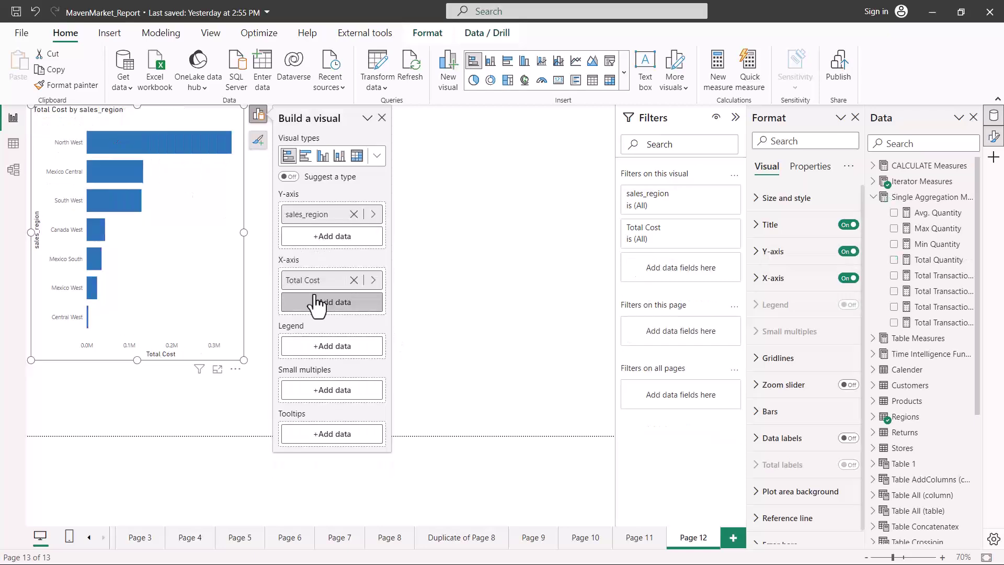
left_click(873, 197)
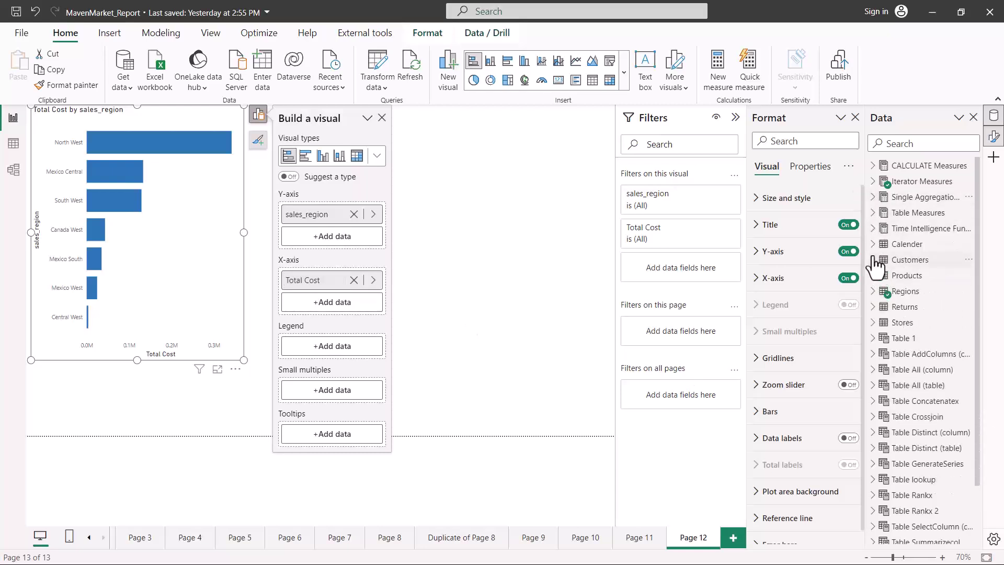
- Split the stacked bars by gender, using the gender field of the Customers table as the legend
left_click(873, 259)
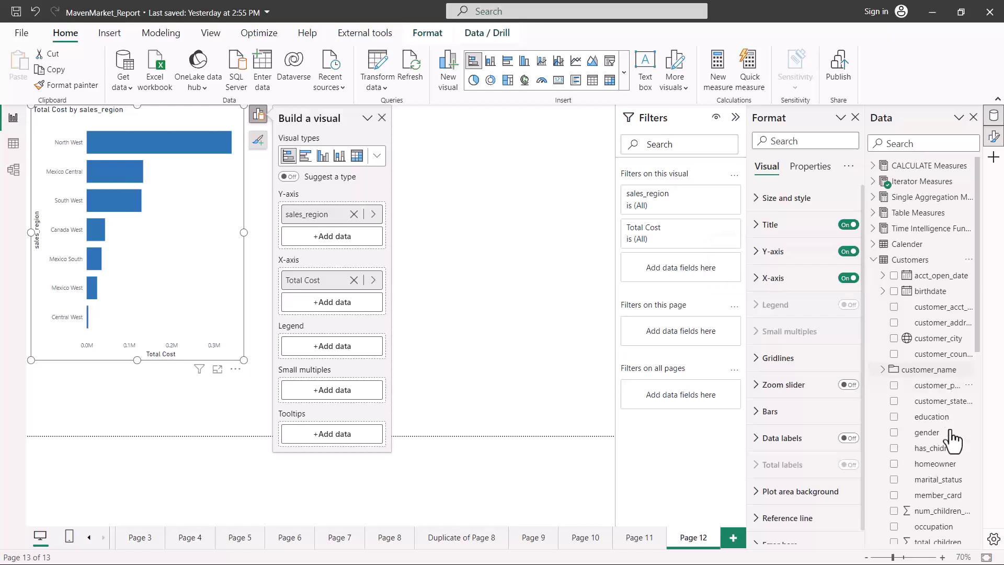
left_click_drag(926, 432, 334, 351)
left_click_drag(463, 395, 334, 350)
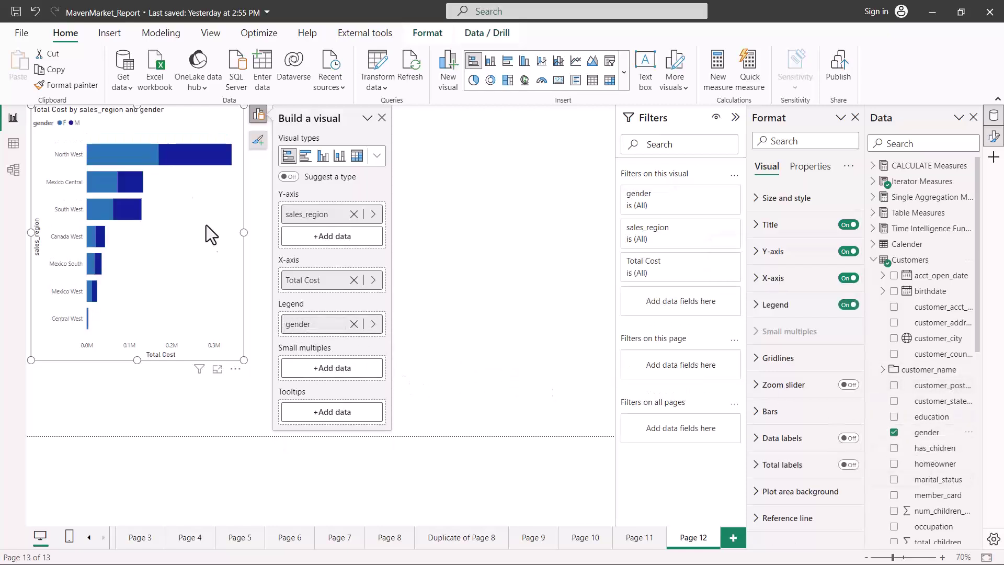
mouse_move(142, 173)
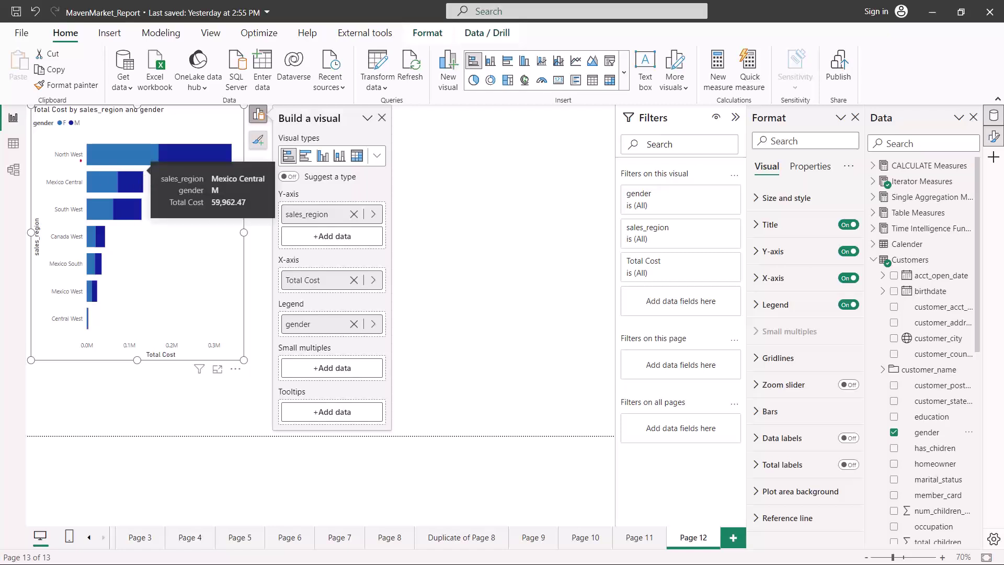
left_click_drag(54, 133, 81, 132)
left_click_drag(112, 156, 138, 150)
left_click_drag(173, 150, 215, 138)
key("Escape")
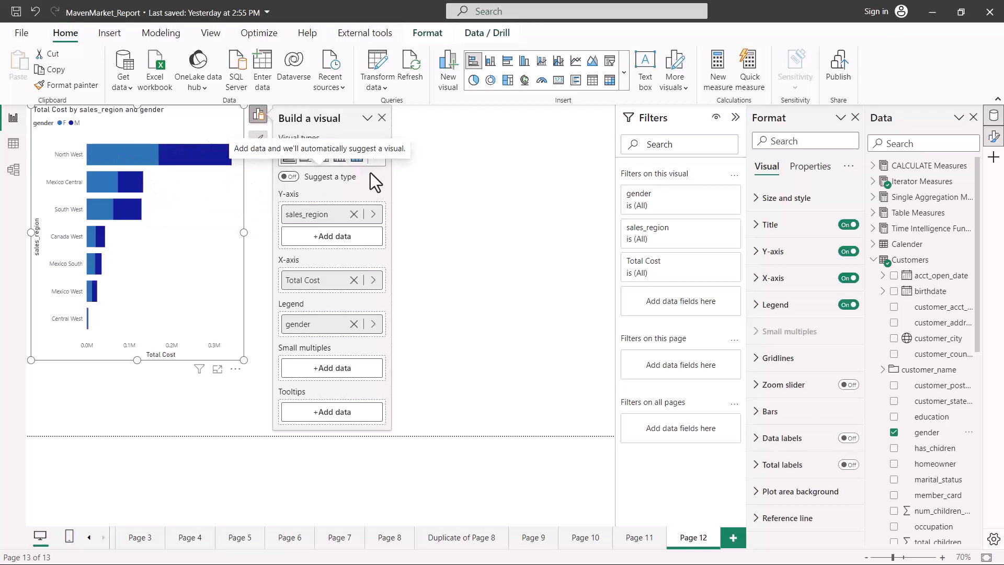
- Try the chart as a clustered bar chart, and convert it to a stacked column chart
left_click(377, 157)
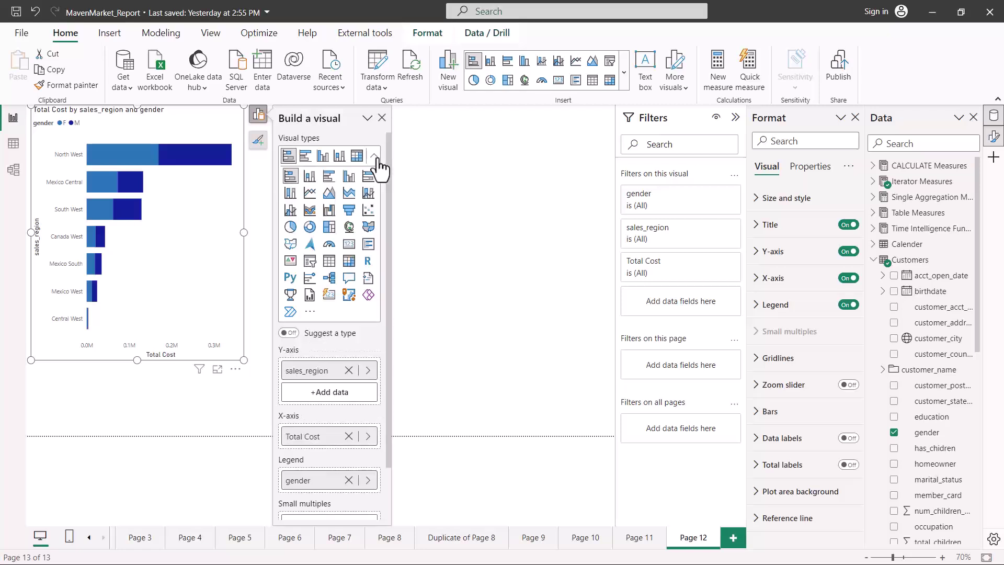
left_click(306, 157)
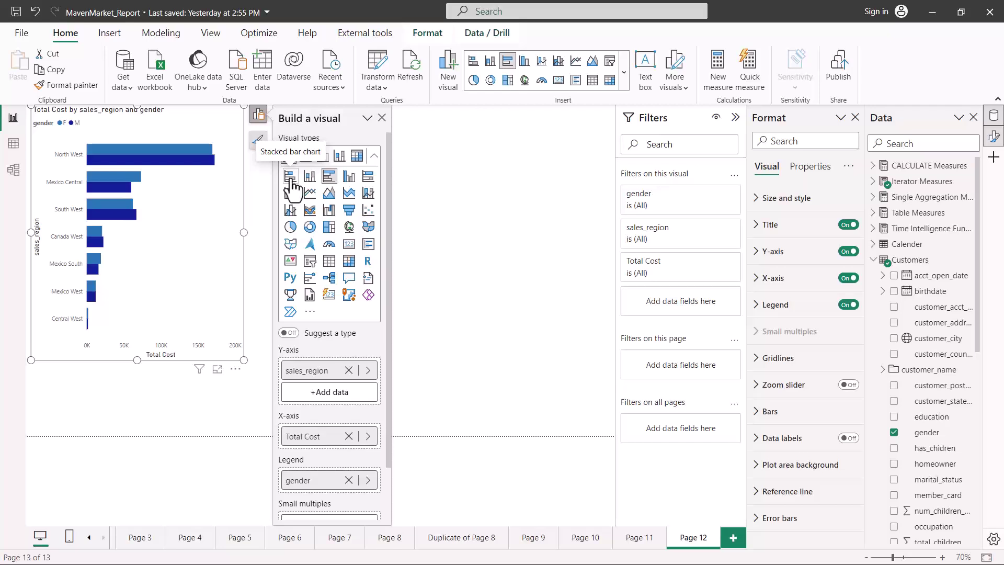
left_click(291, 178)
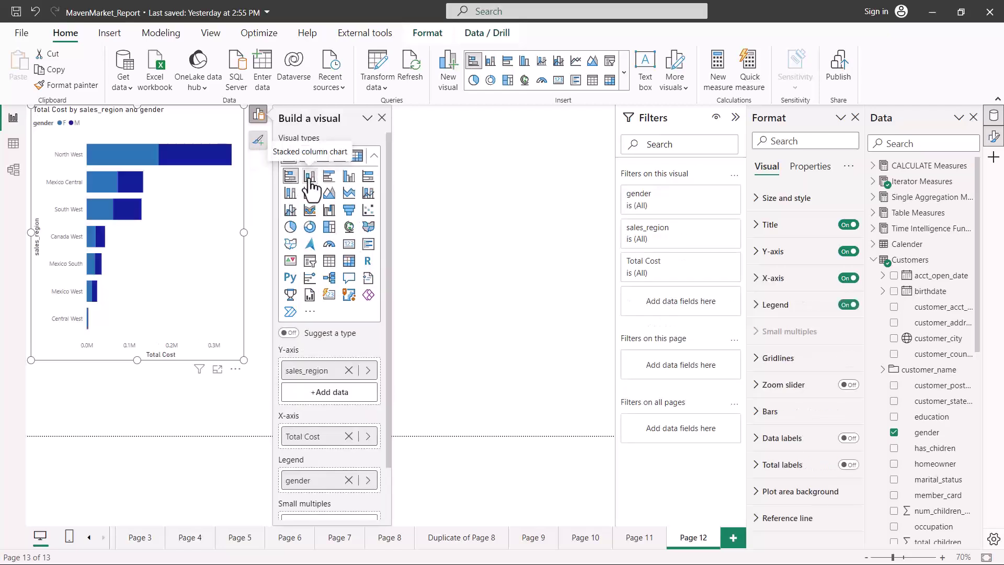
left_click(310, 181)
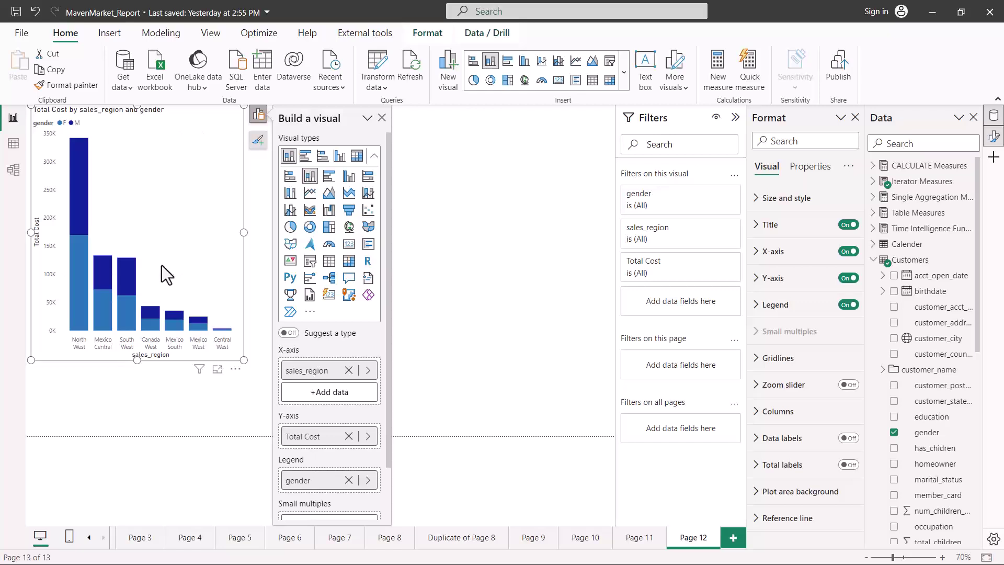
- Add another report page and insert an enlarged 100% stacked bar chart of Total Cost by sales_region
key("ctrl+m")
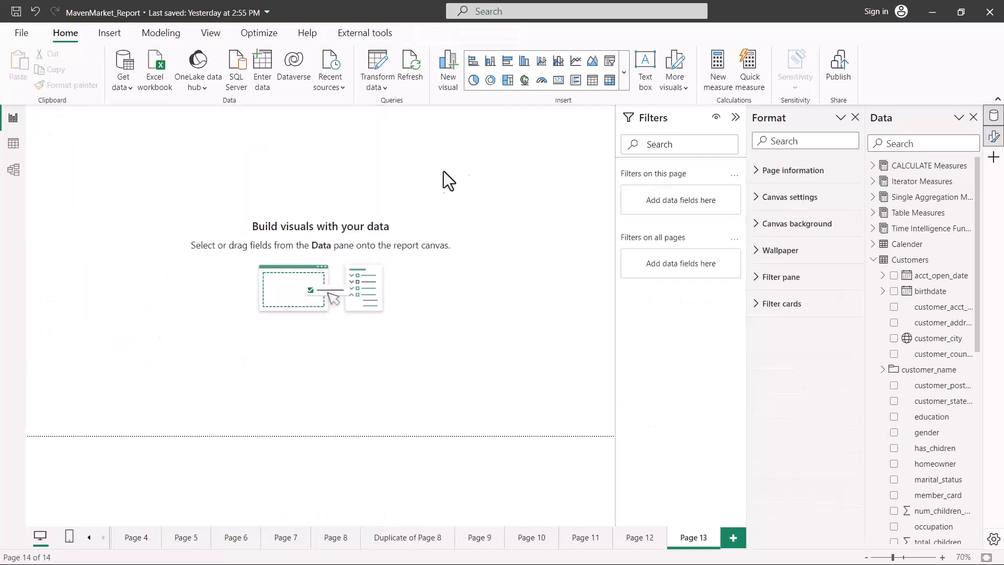
left_click(622, 76)
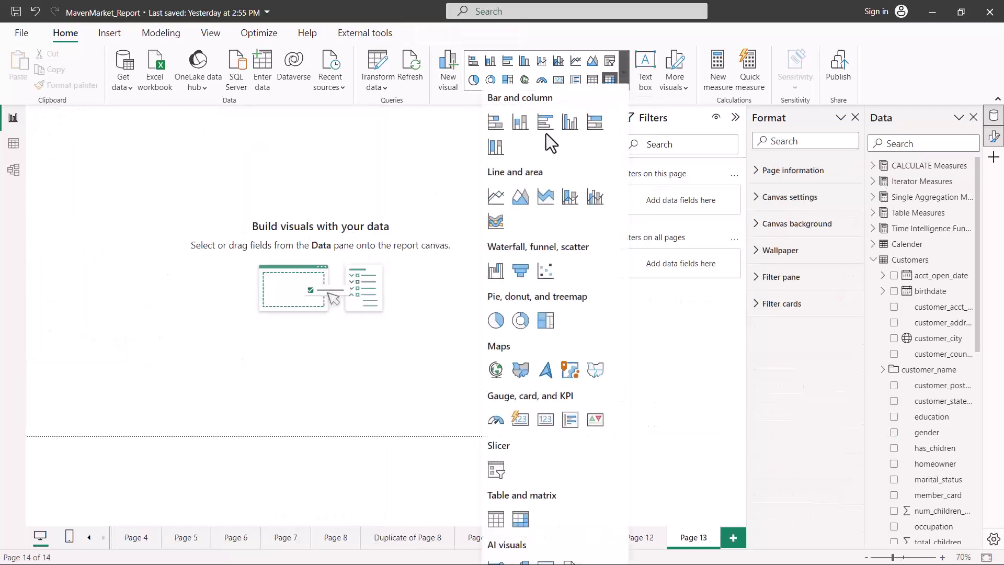
left_click(595, 133)
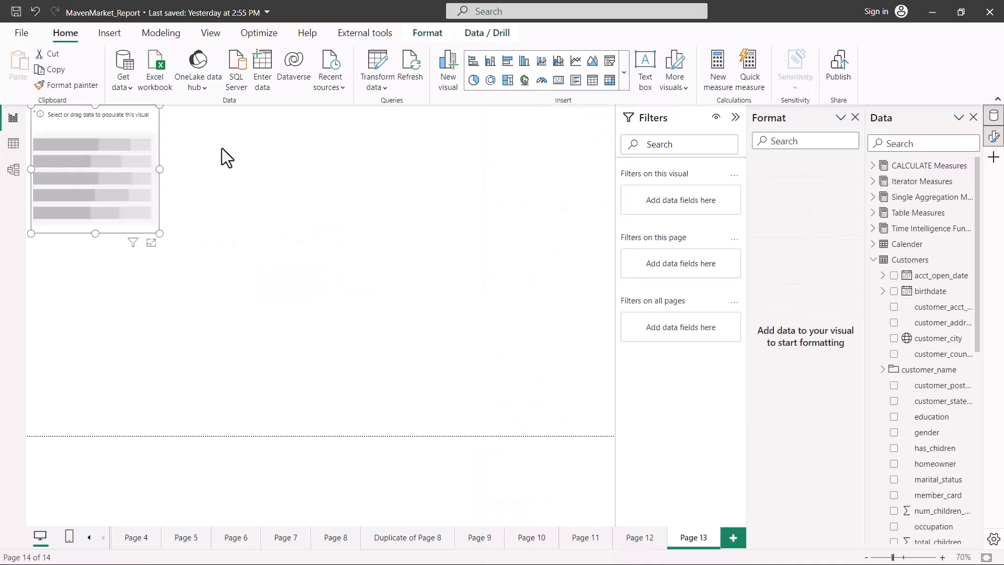
left_click_drag(186, 257, 246, 352)
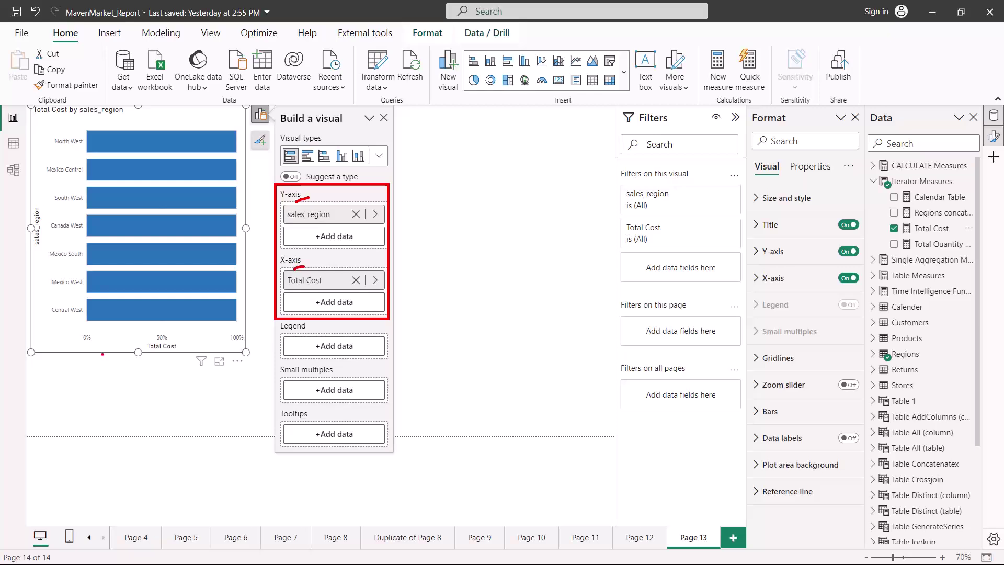
left_click_drag(40, 121, 119, 121)
left_click_drag(89, 344, 245, 344)
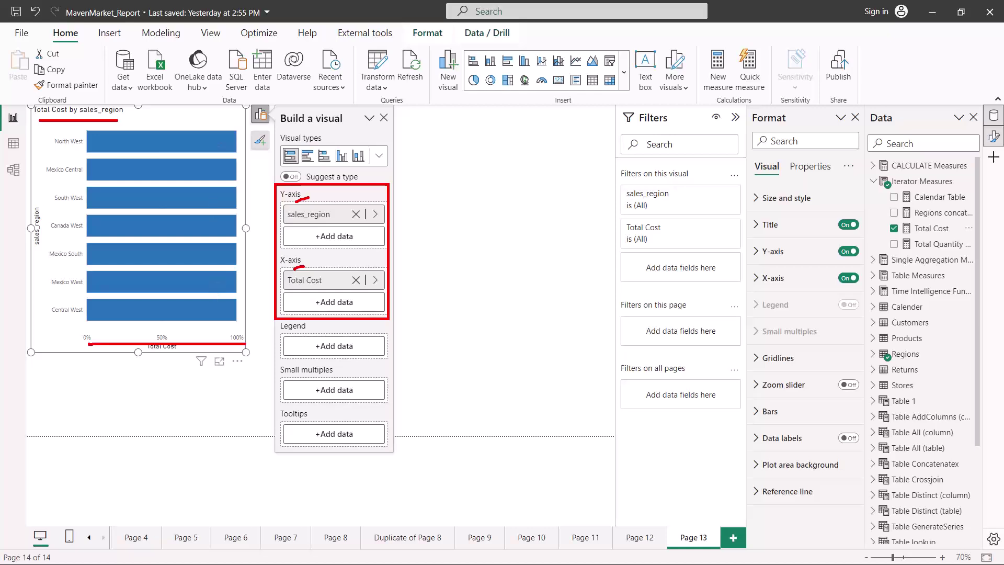
key("Escape")
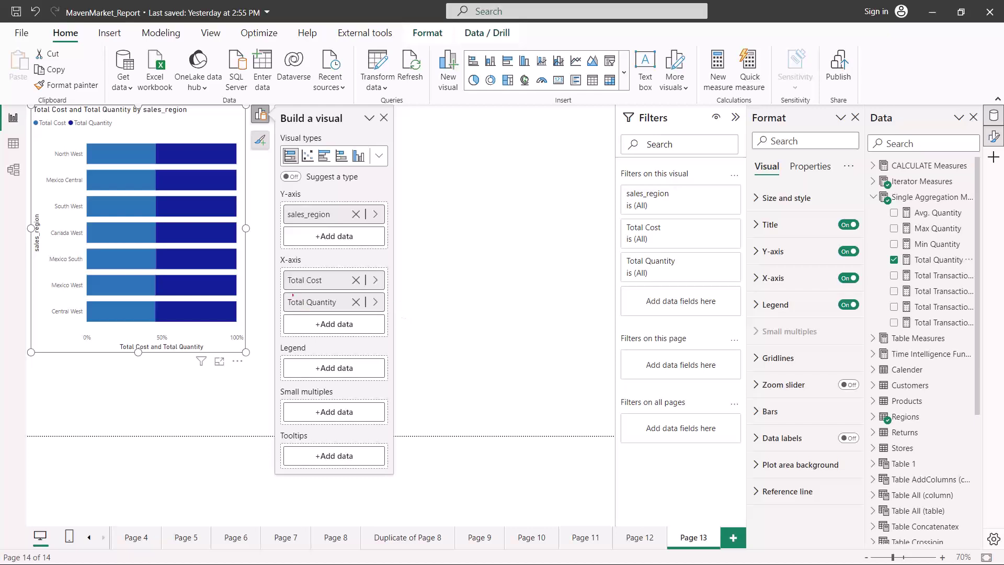
left_click_drag(274, 248, 398, 344)
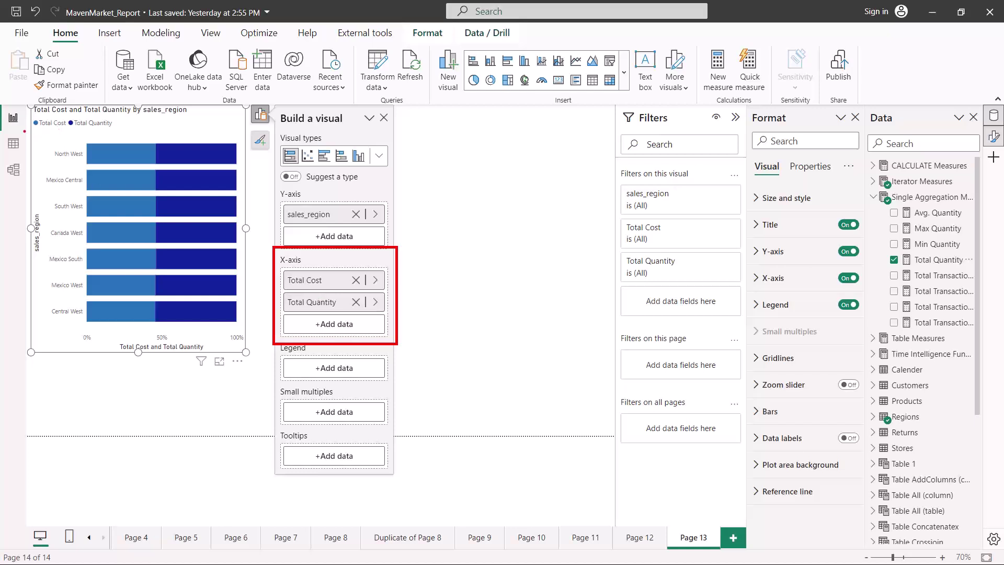
left_click_drag(34, 130, 108, 133)
key("Escape")
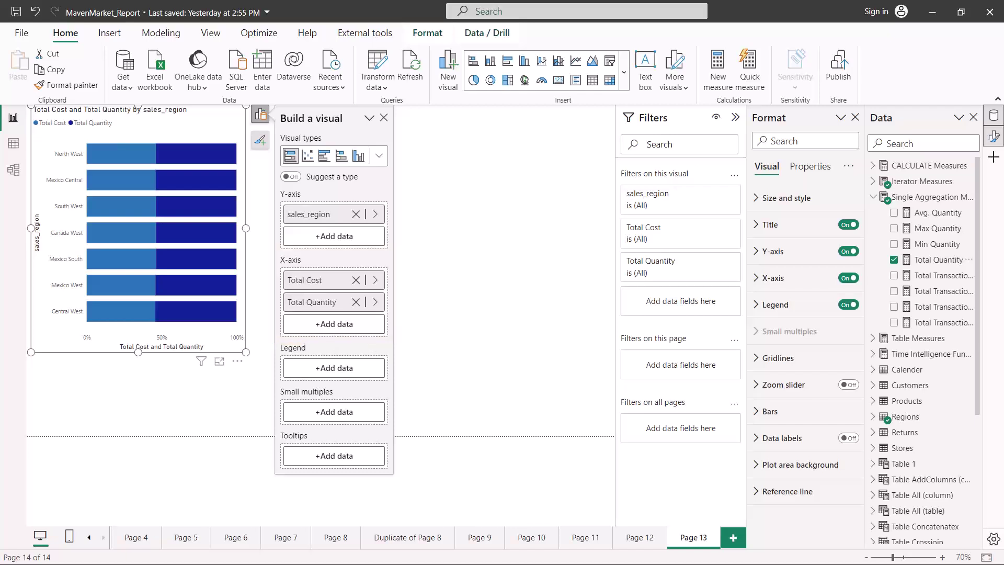
mouse_move(120, 154)
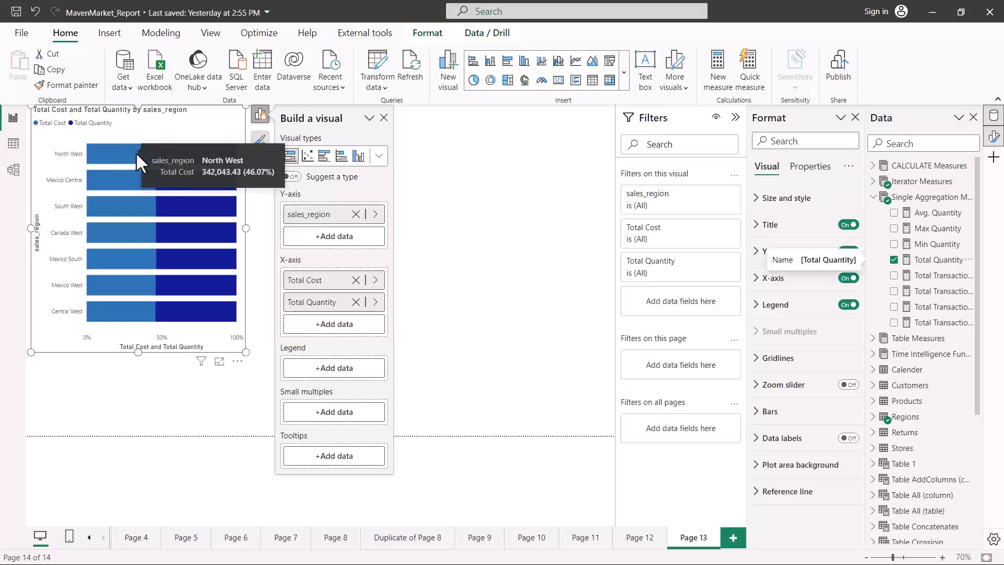
- Remove Total Quantity from the X-axis of the 100% stacked bar chart, keeping only Total Cost by sales_region
mouse_move(184, 149)
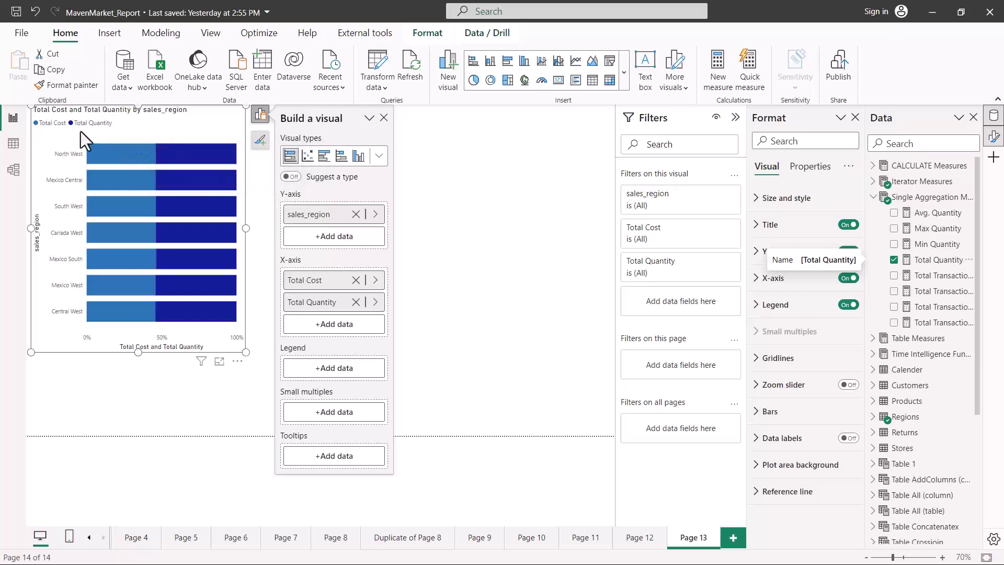
left_click_drag(33, 129, 111, 130)
left_click_drag(120, 160, 201, 160)
key("Escape")
left_click(356, 303)
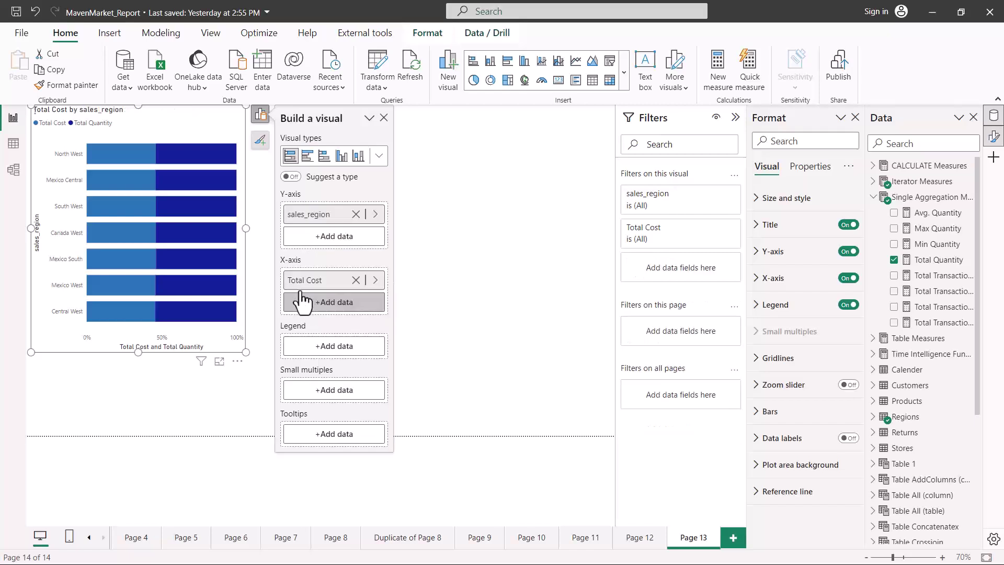
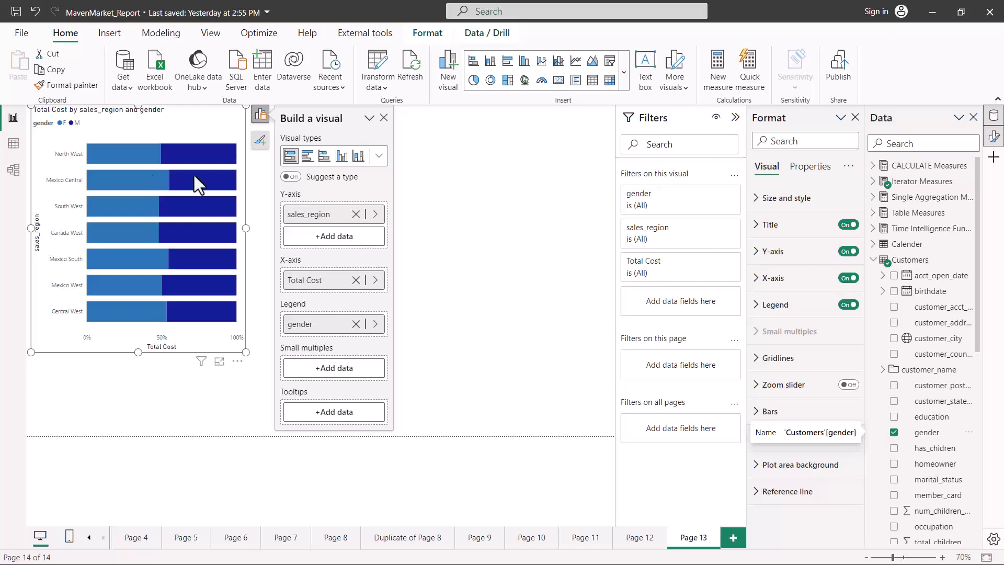
- Convert the 100% stacked bar chart of Total Cost by sales_region and gender to a 100% stacked column chart
mouse_move(154, 181)
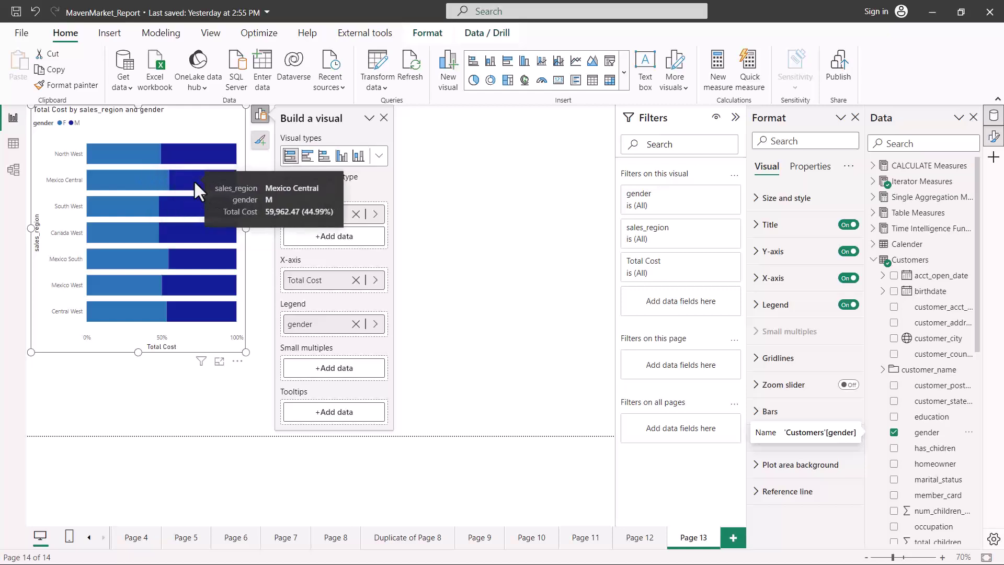
left_click(379, 157)
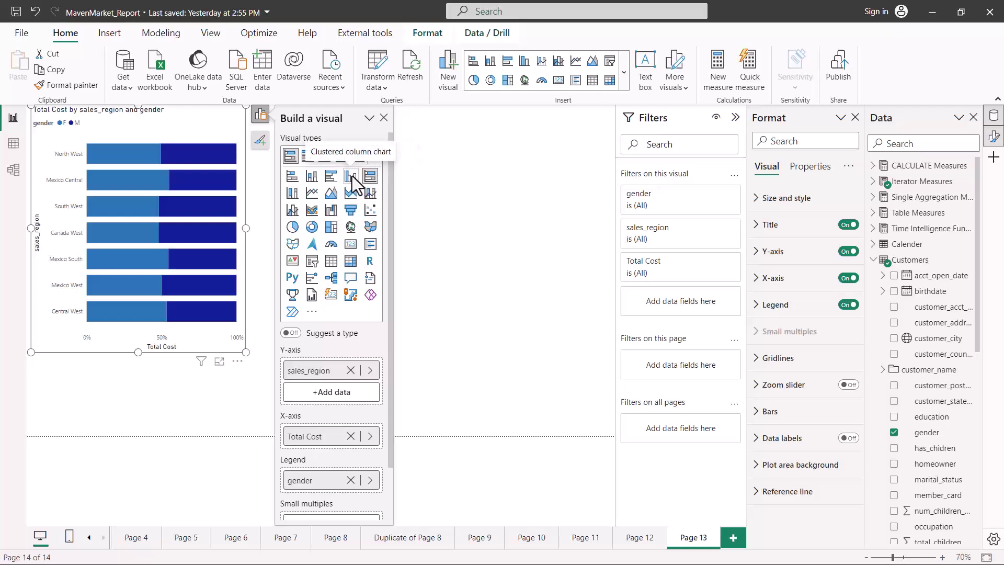
left_click(291, 194)
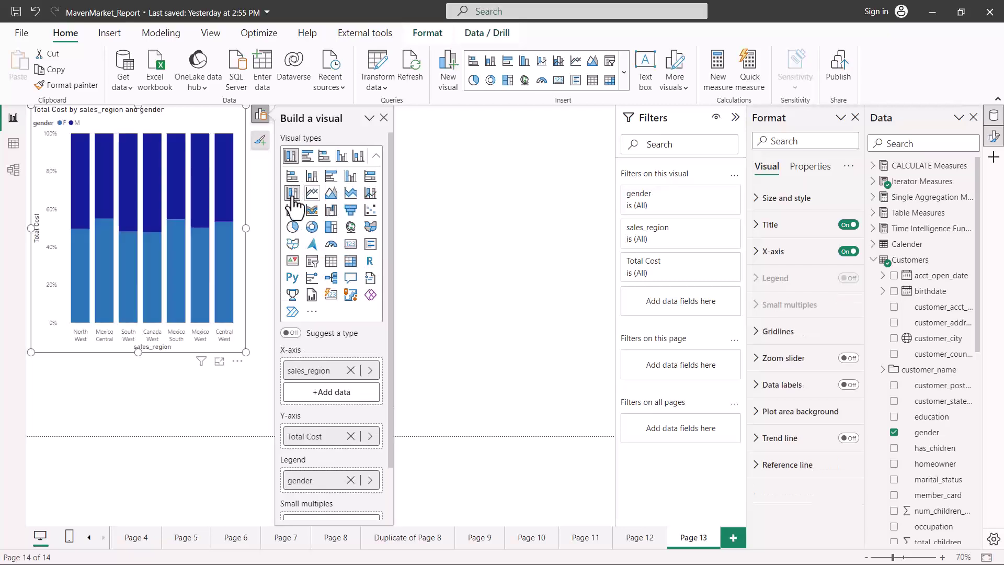